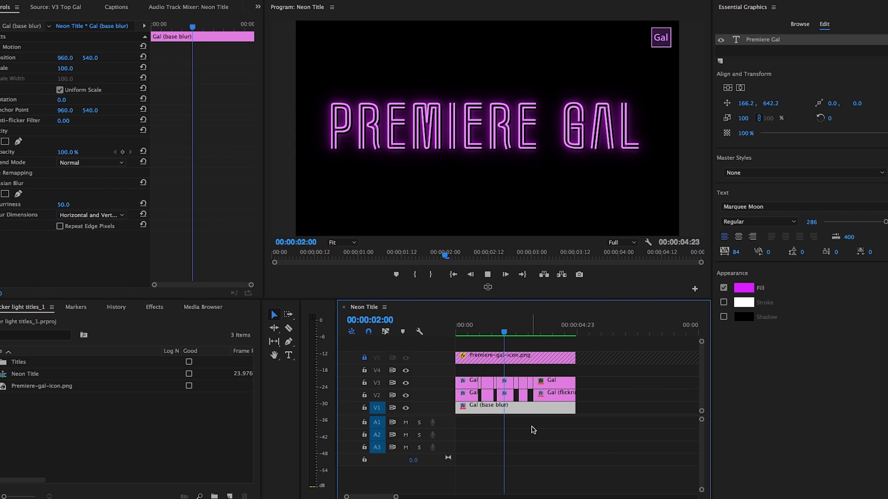
Stop the finished Neon Title preview so work can move to the empty Tutorial sequence.
key(space)
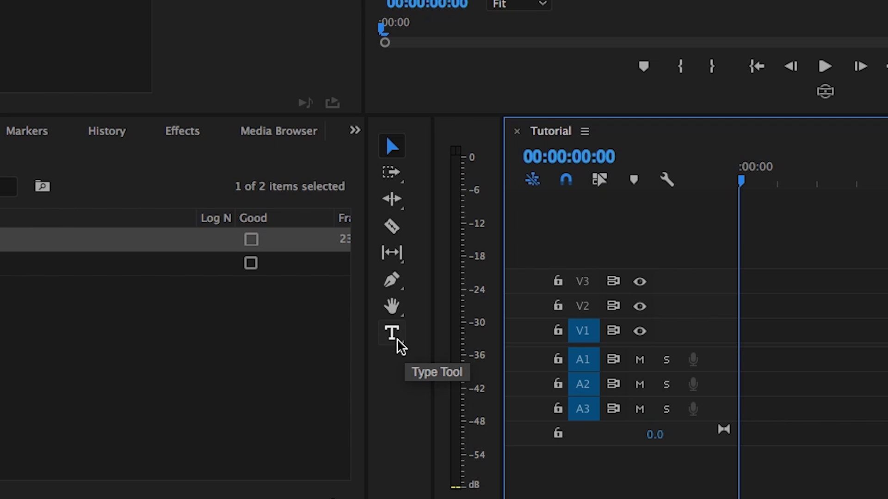
Type 'Premiere Gal' as a new title in the Program Monitor, in the Marquee Moon font.
click(397, 342)
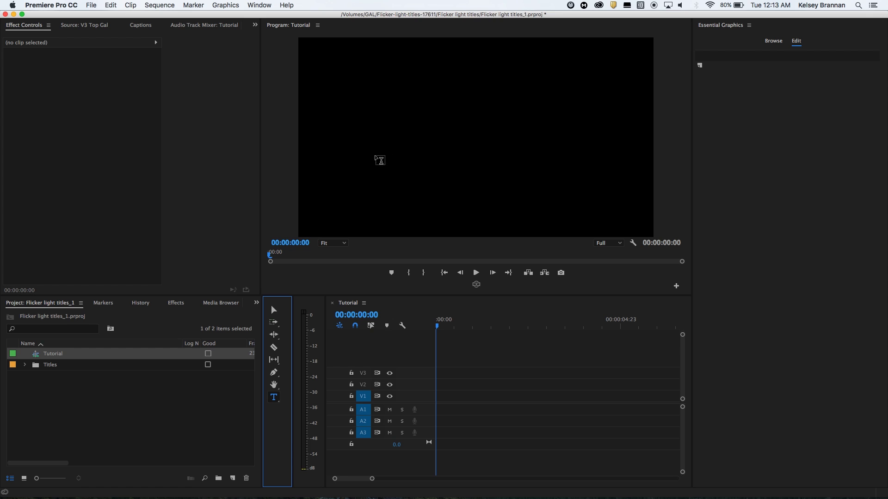
click(348, 134)
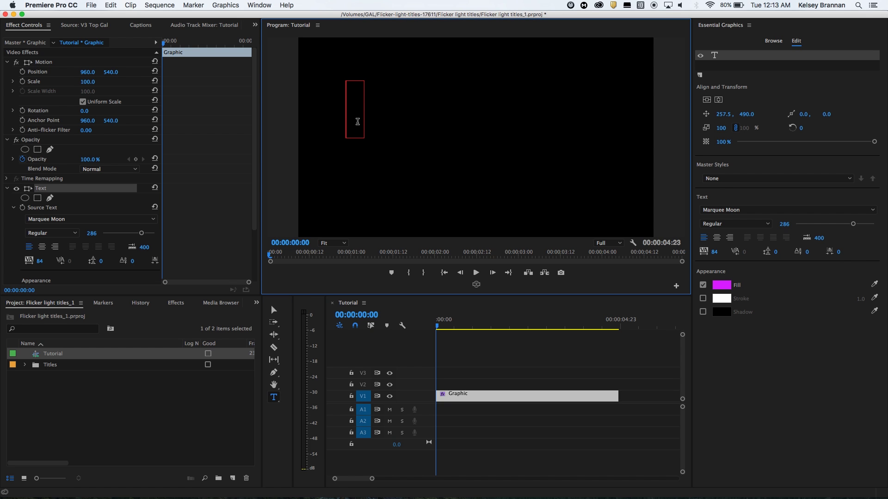
text(Premi)
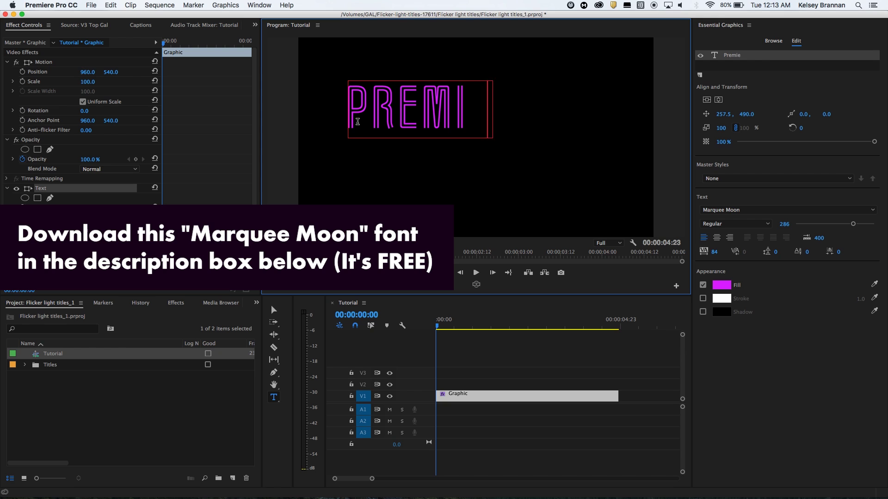
text(ere Gal)
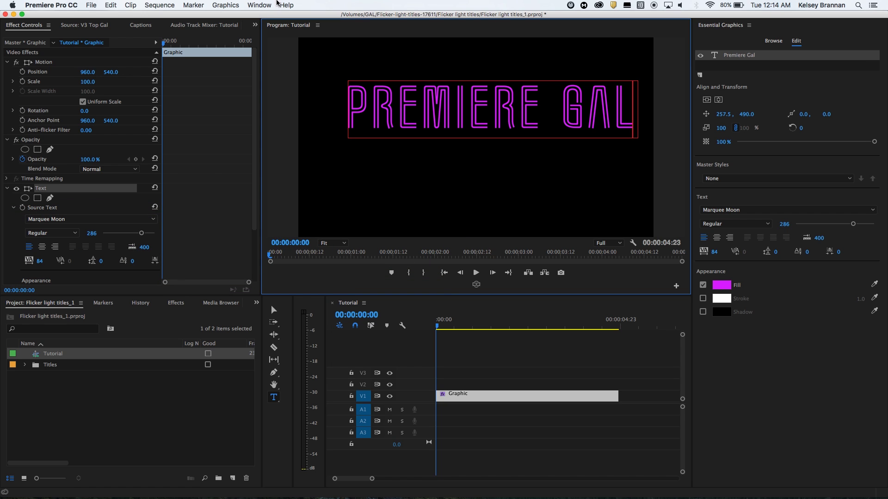
Show Essential Graphics and align the title to vertical and horizontal centre.
click(259, 5)
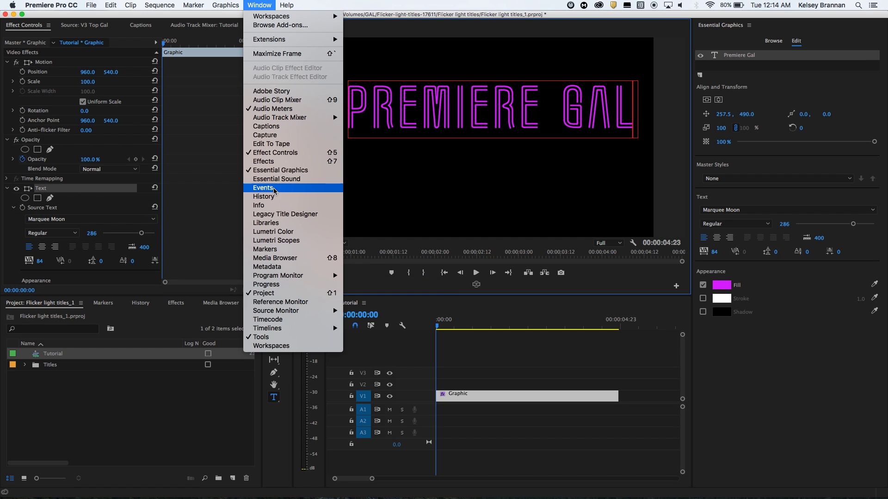
click(278, 170)
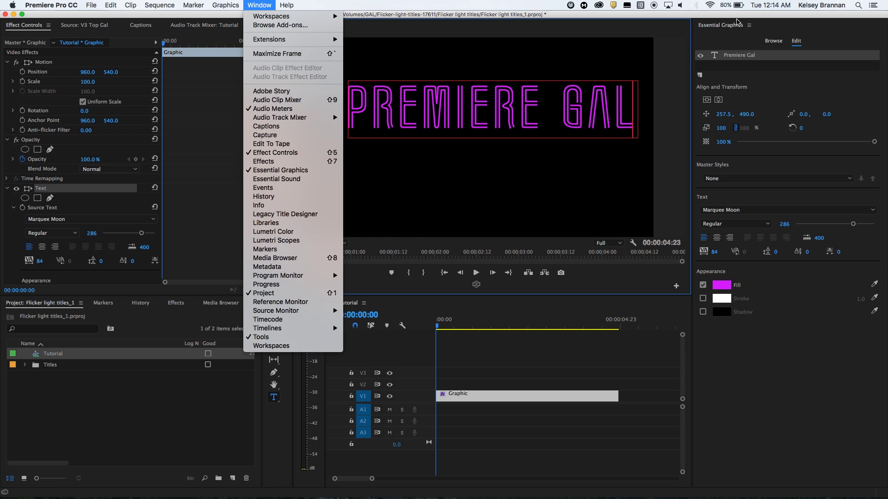
click(708, 101)
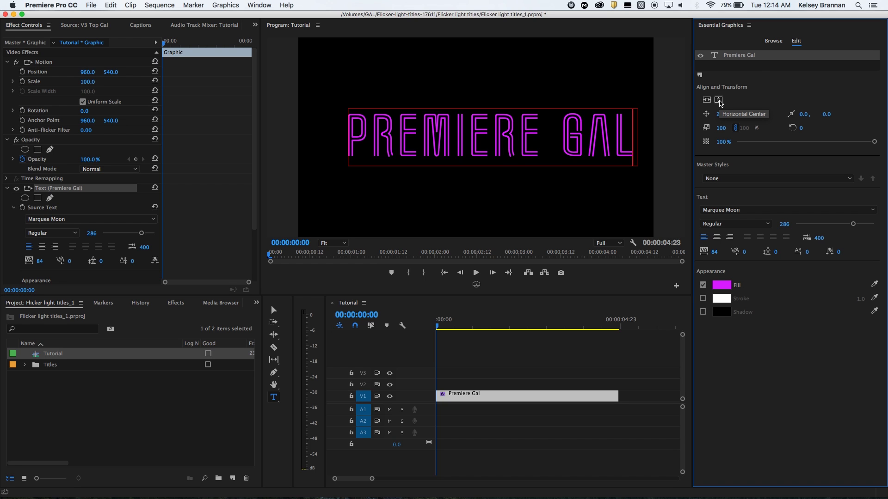
click(720, 101)
click(586, 143)
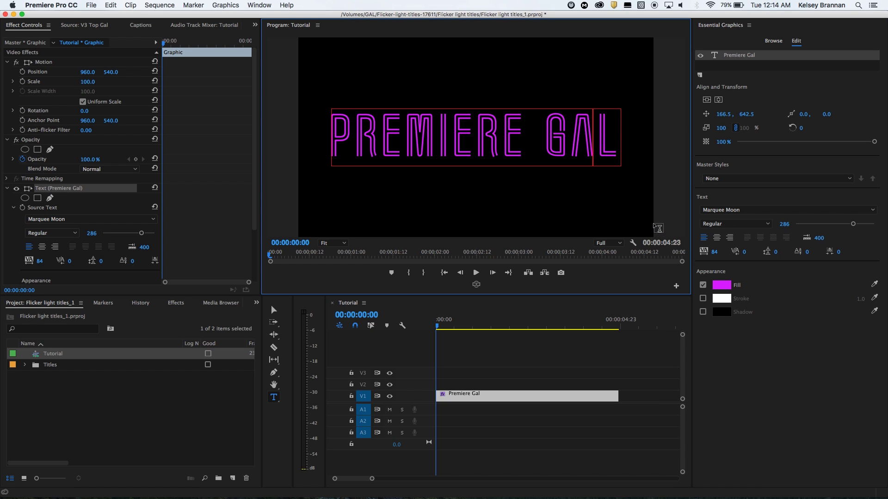
Give all the title text a hex DB1BFF fill, then exit text editing.
key(super+a)
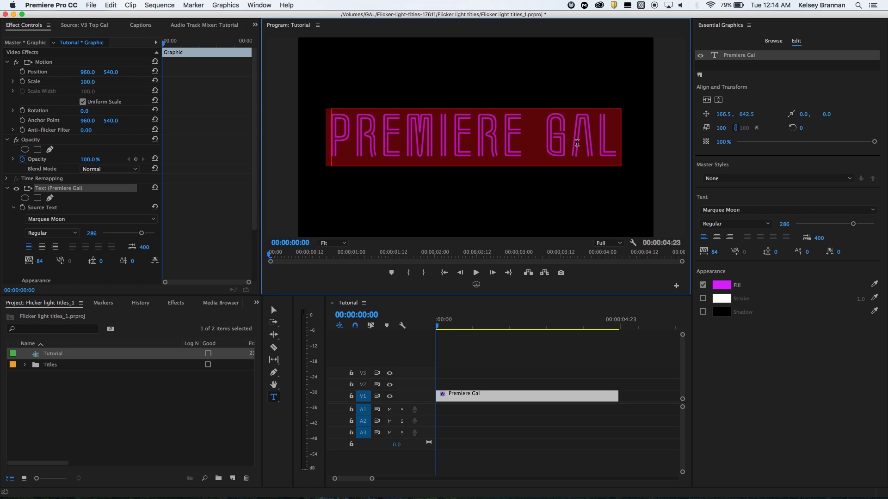
click(714, 287)
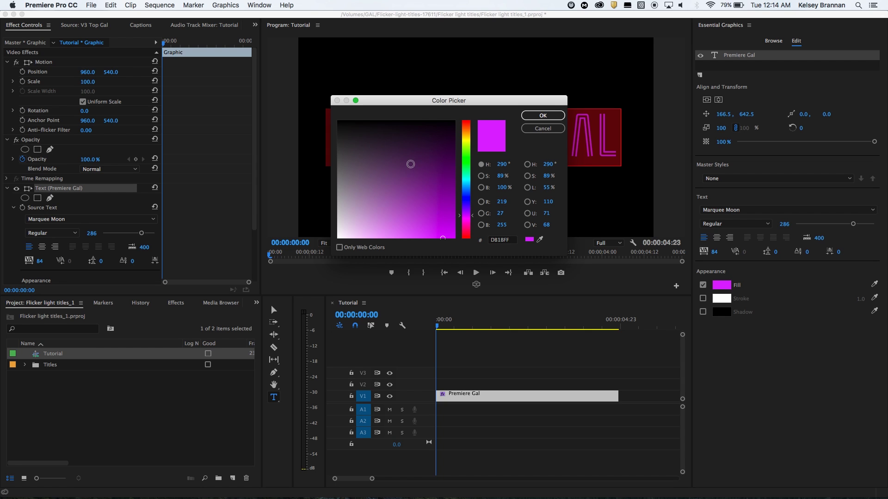
click(502, 241)
click(513, 243)
click(540, 117)
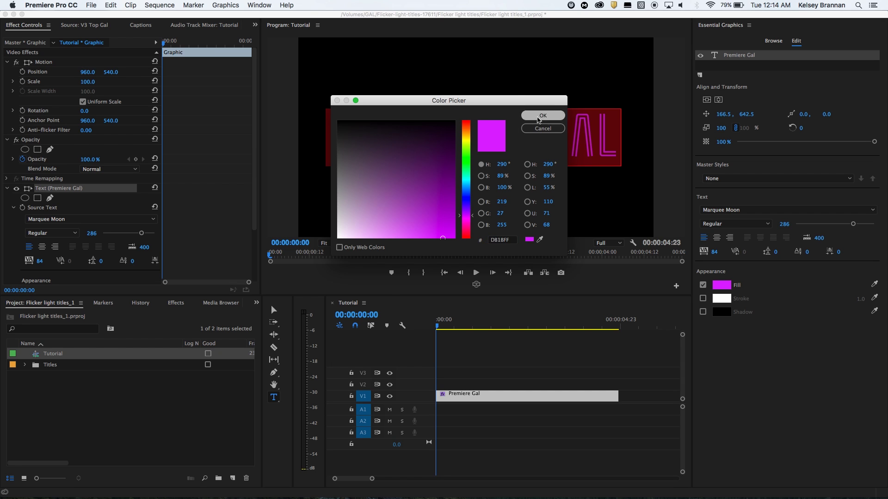
click(558, 145)
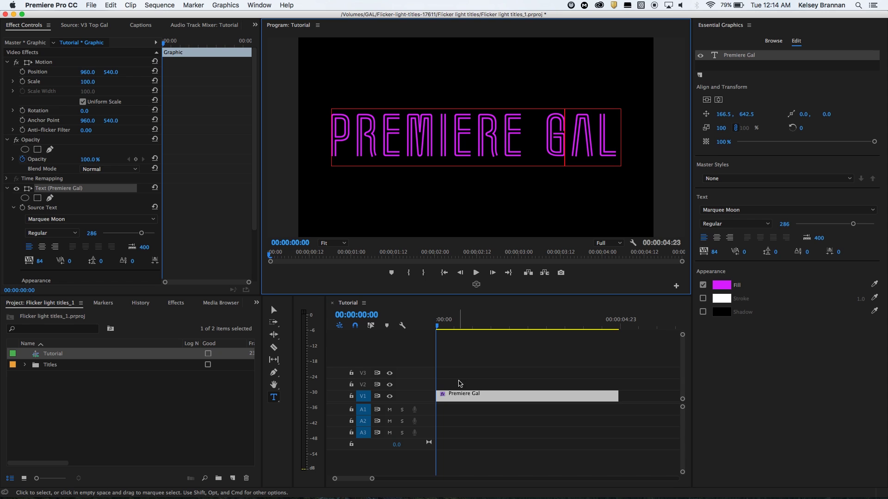
click(466, 442)
click(463, 398)
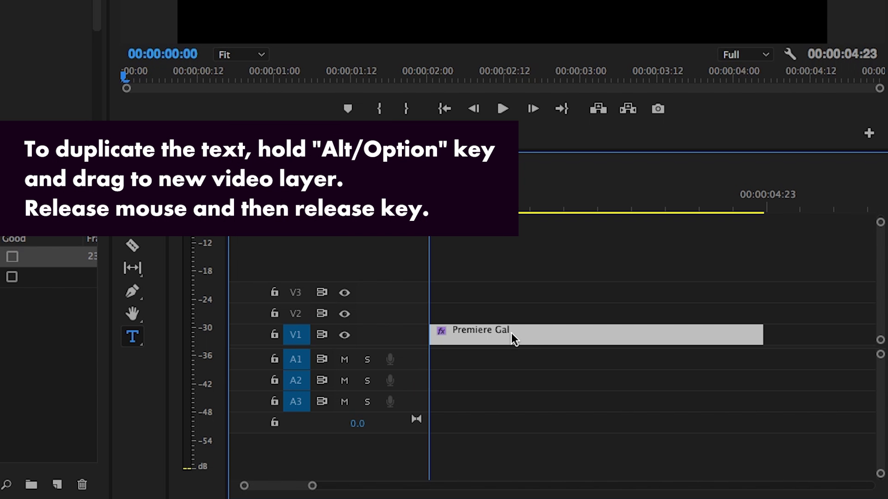
Alt-drag copies of the title clip onto V2 and V3, stacking three identical titles.
drag(511, 334, 505, 309)
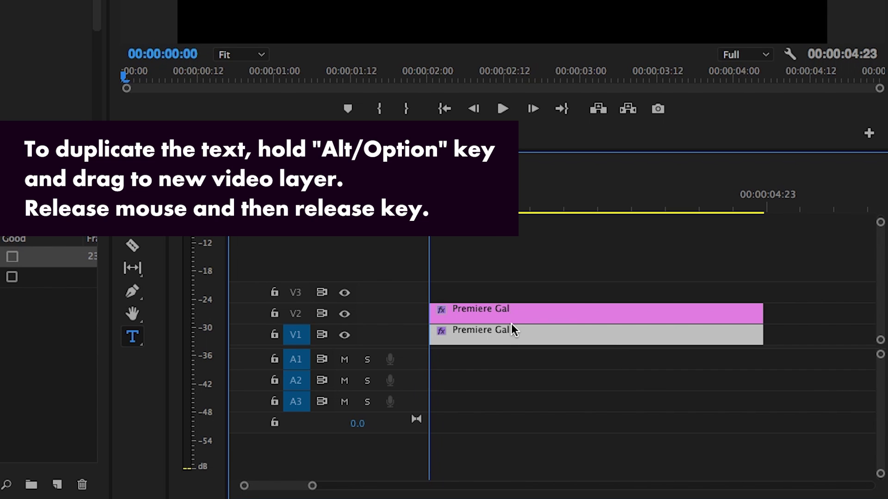
click(509, 317)
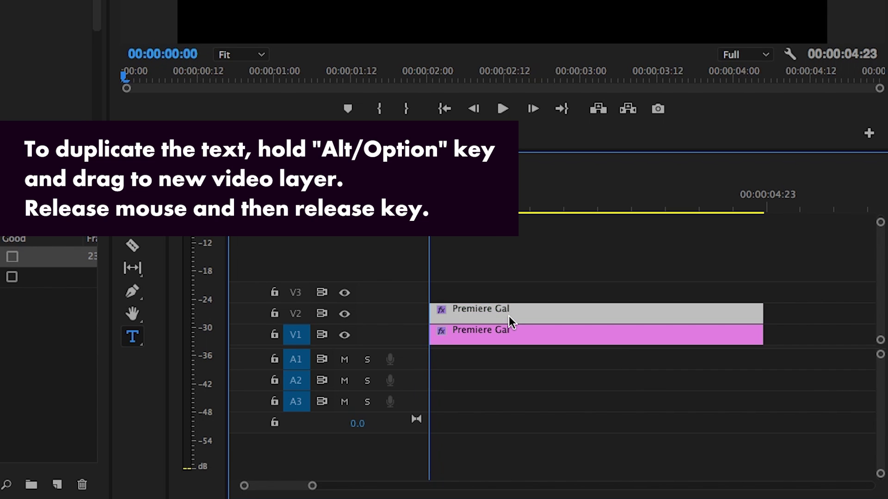
drag(508, 317, 507, 291)
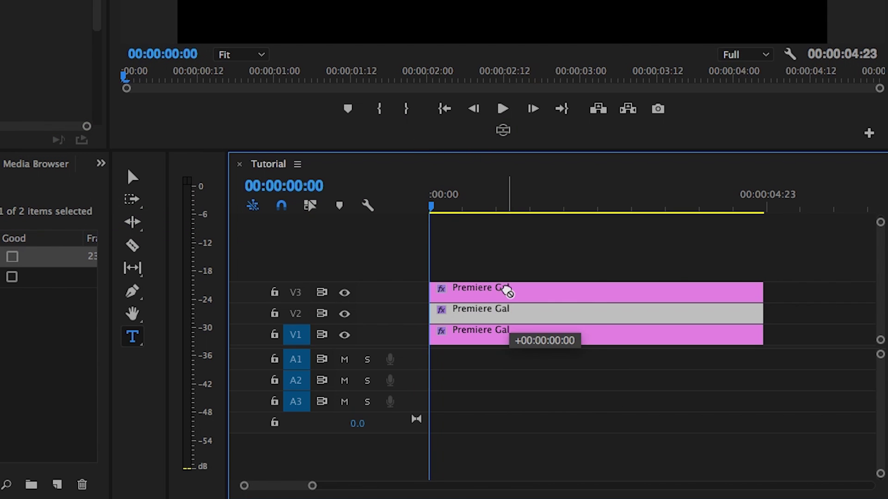
click(447, 203)
Apply Gaussian Blur at Blurriness 50 to the V1 title, then drag the blur toward the V2 copy.
click(465, 339)
text(gauss)
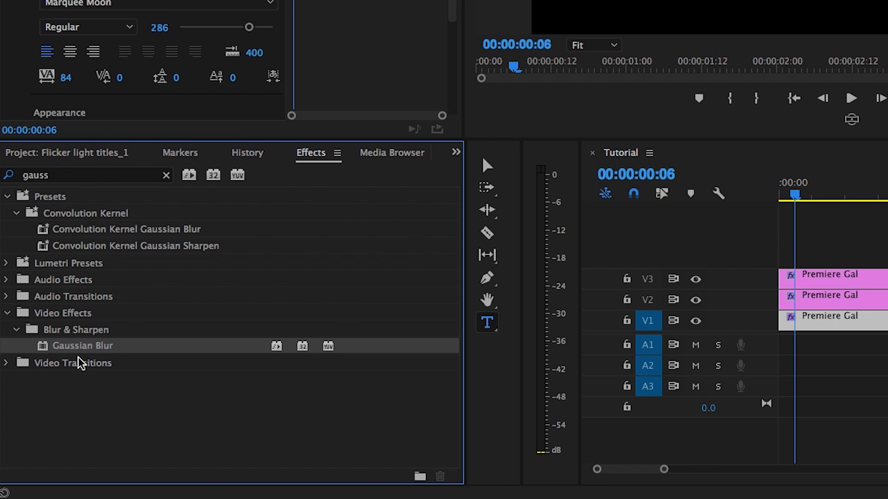
mouse_move(46, 347)
mouse_down()
mouse_move(627, 285)
mouse_move(833, 321)
mouse_up()
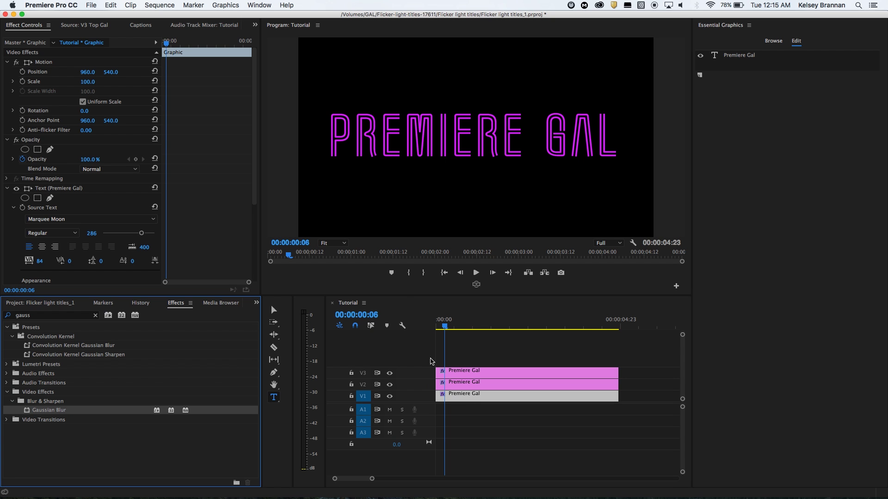
click(254, 164)
drag(255, 164, 254, 239)
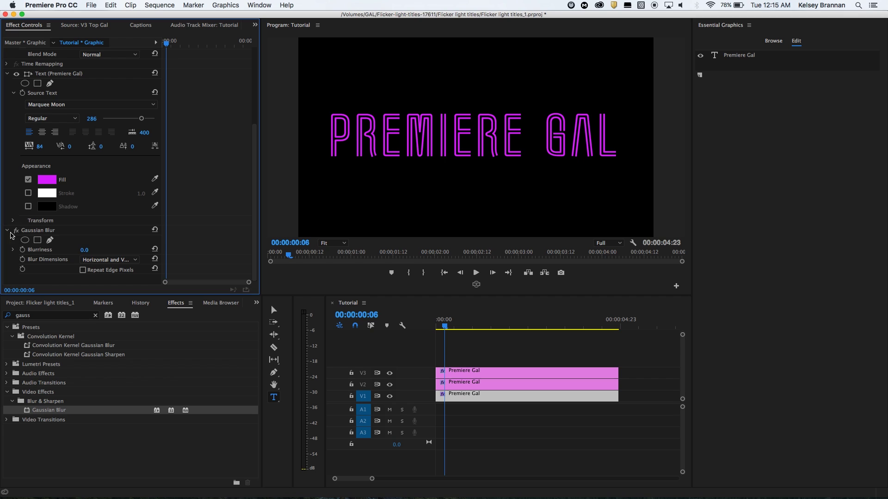
click(85, 250)
key(Return)
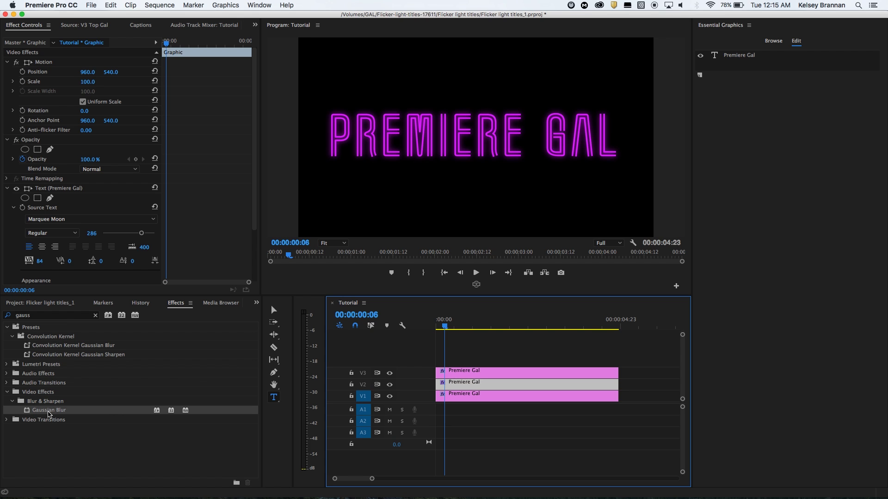
drag(48, 414, 496, 386)
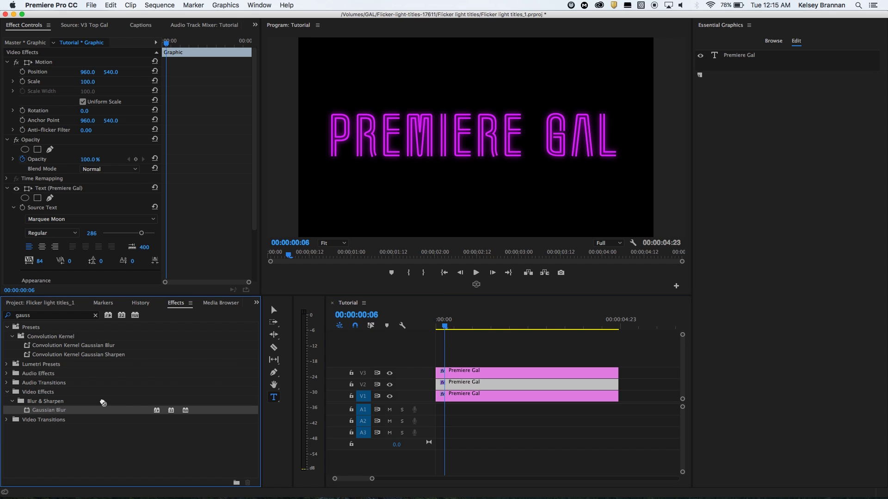
Drop Gaussian Blur on the V2 title copy and set its Blurriness to 150.
drag(496, 386, 495, 386)
scroll(254, 184, down, 5)
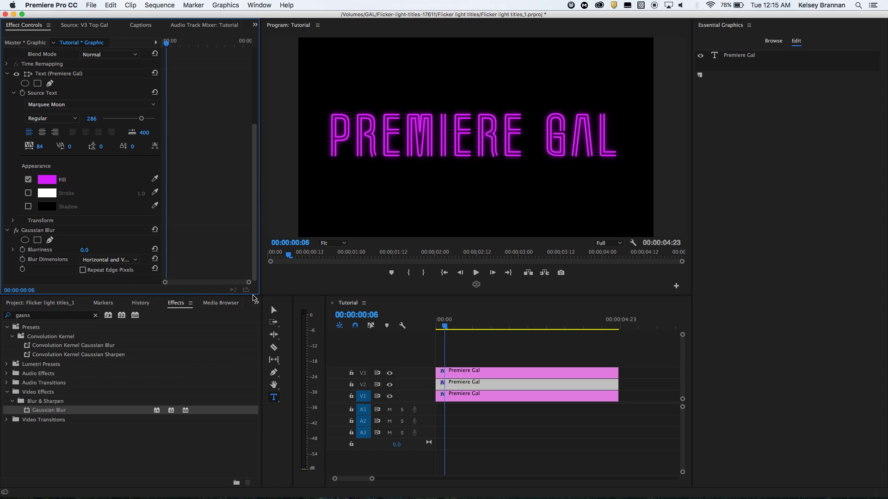
click(86, 251)
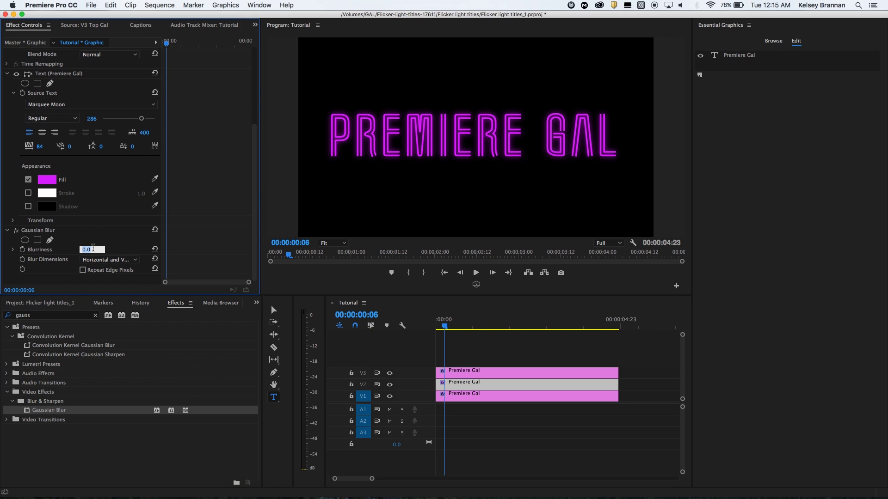
text(150)
key(Return)
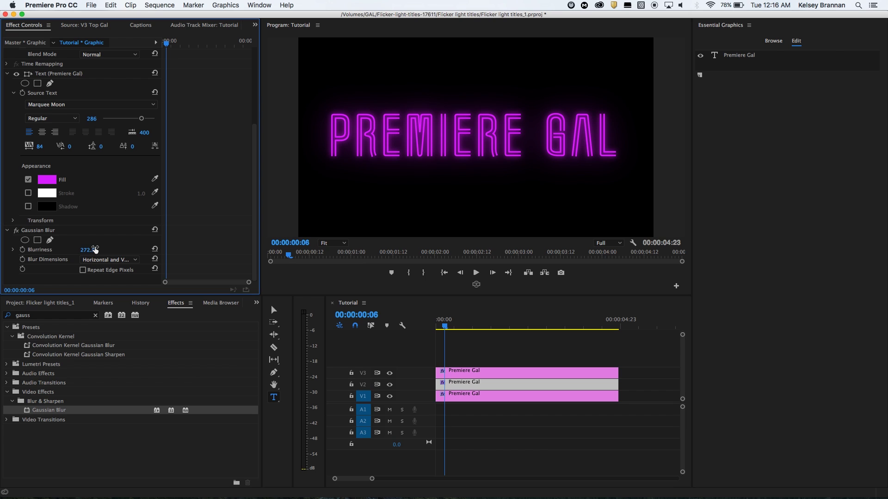
click(94, 250)
text(150)
key(Return)
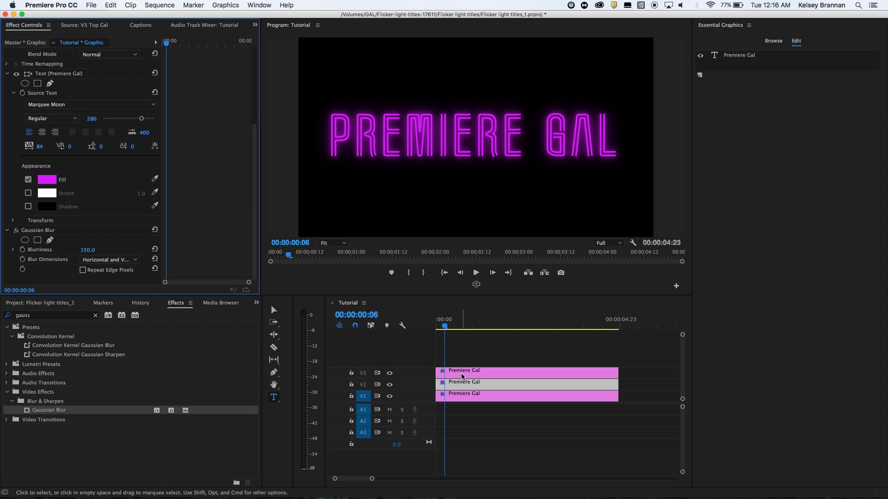
mouse_move(462, 375)
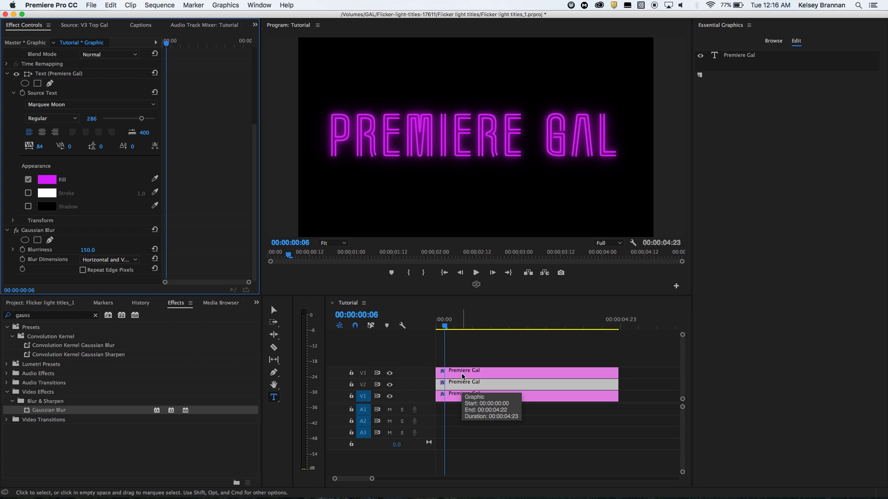
click(462, 376)
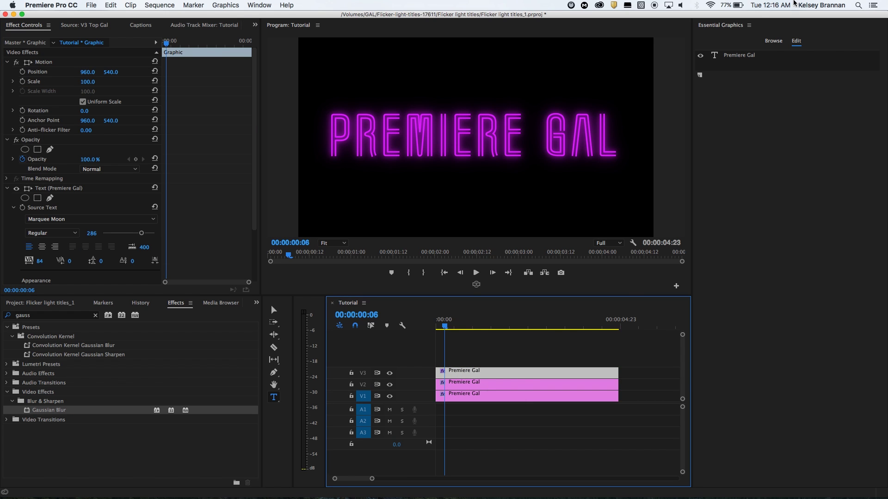
Recolour the V3 title's text fill to pale pink EB9DFA.
click(748, 56)
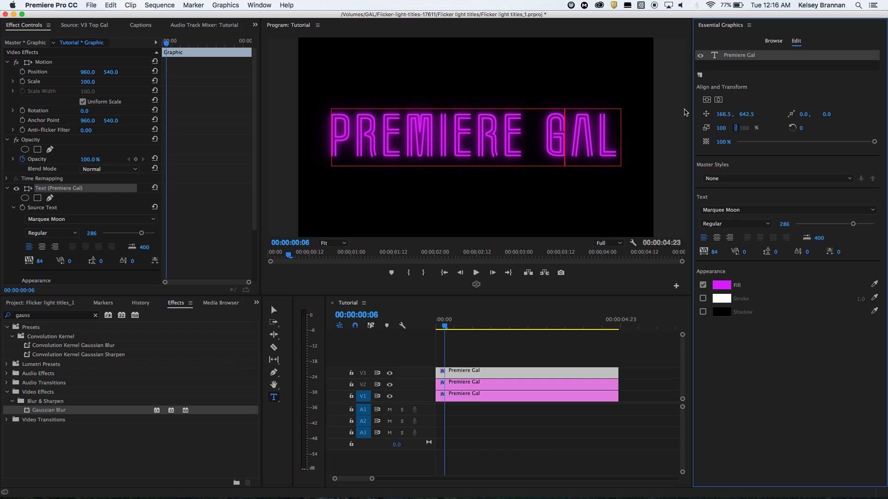
key(super+a)
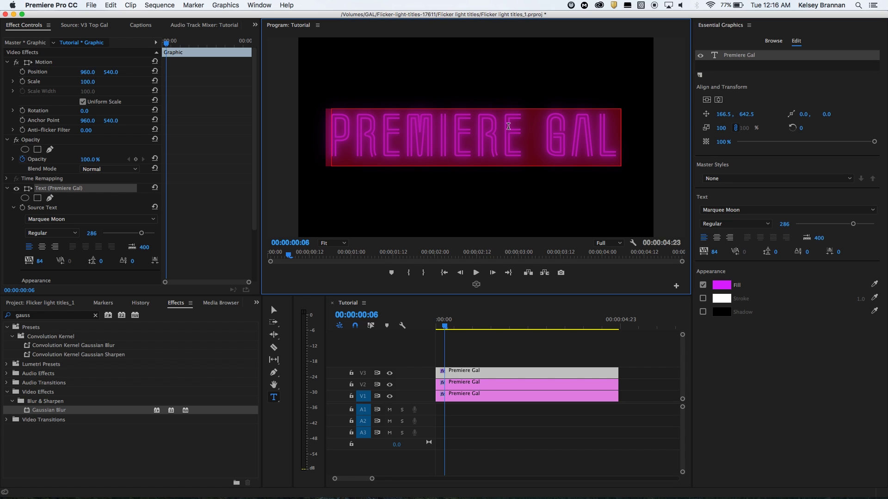
click(723, 287)
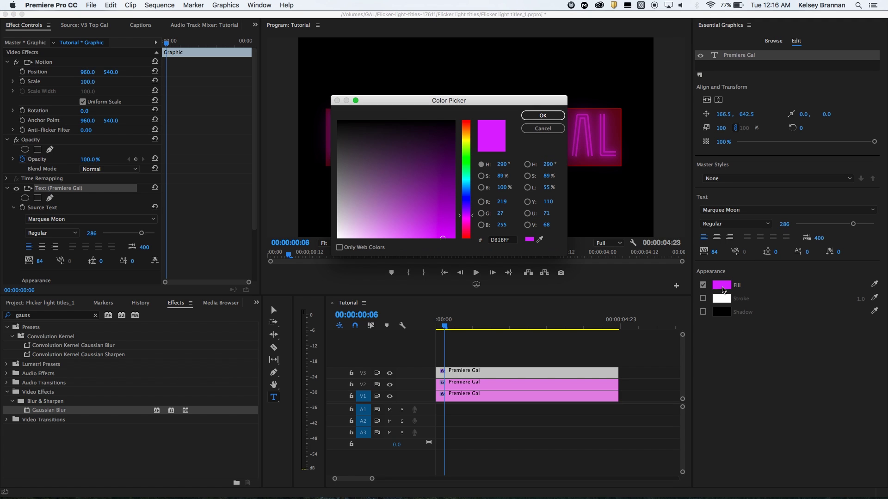
drag(442, 237, 381, 235)
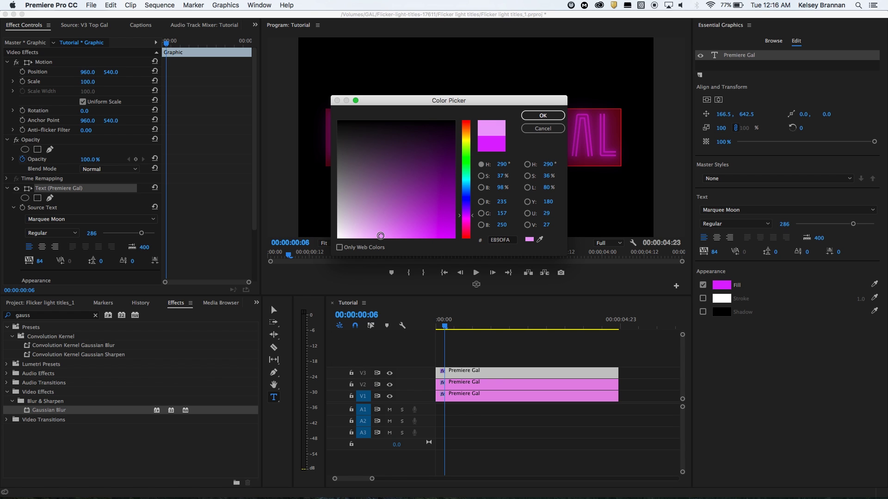
click(531, 116)
click(539, 118)
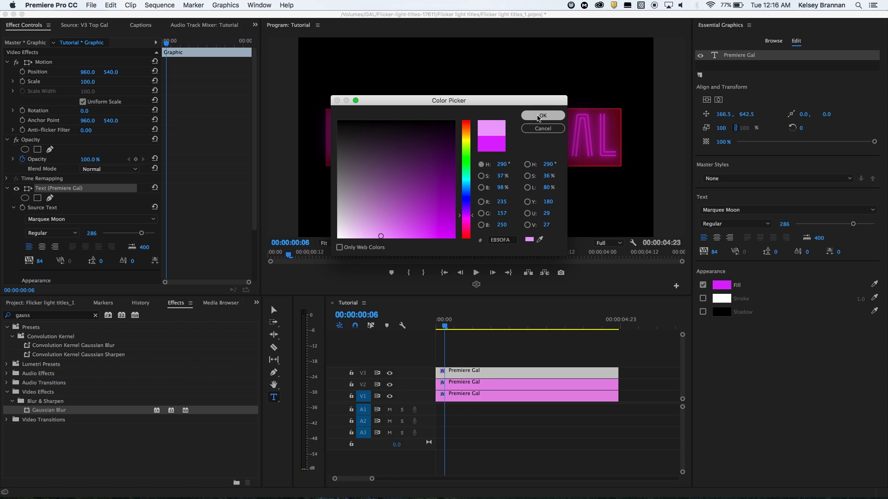
click(478, 343)
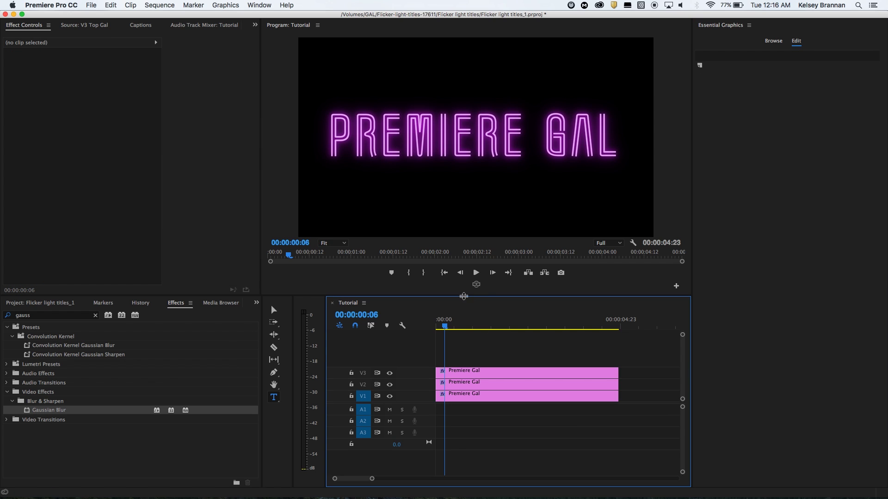
Enable the Shadow option on the V3 title's text layer.
click(458, 373)
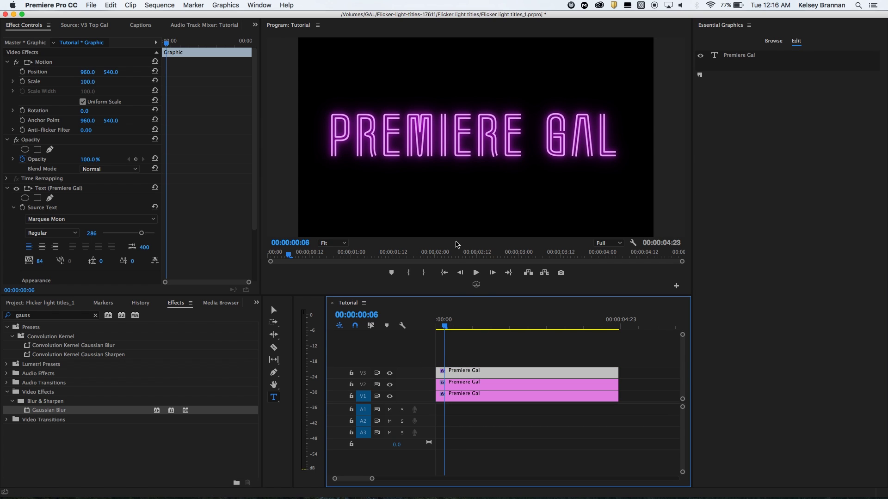
click(731, 55)
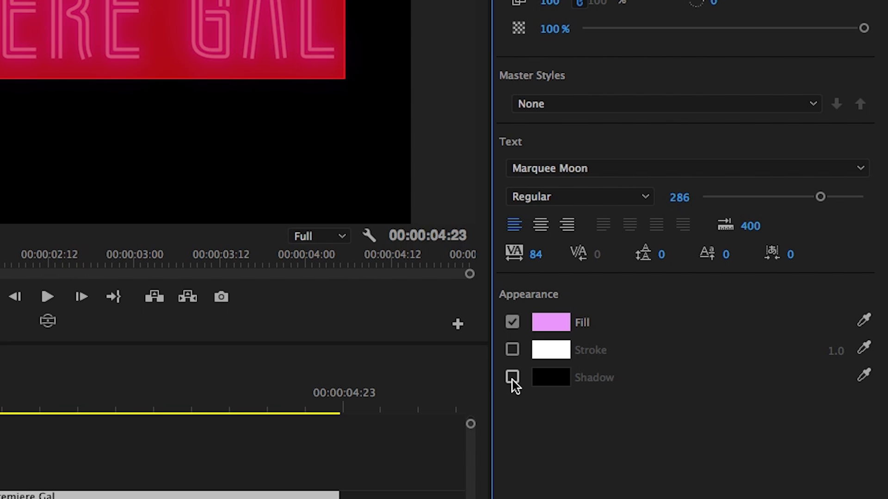
click(512, 378)
click(50, 40)
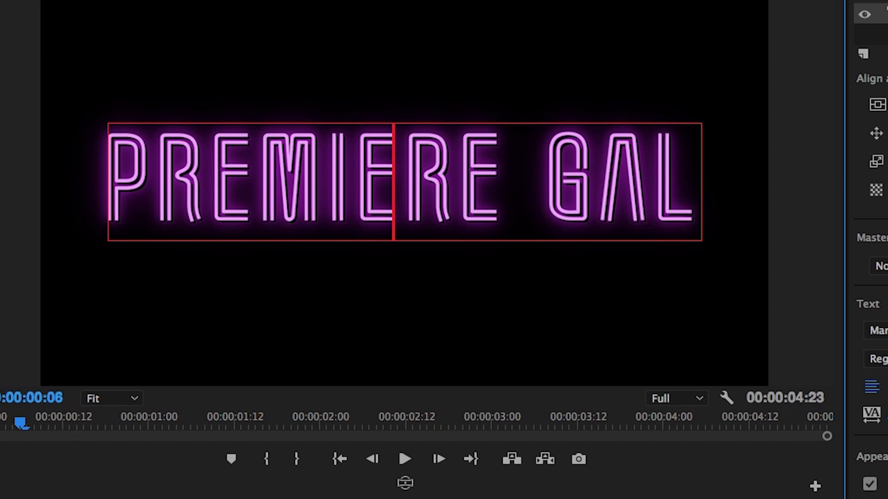
click(440, 325)
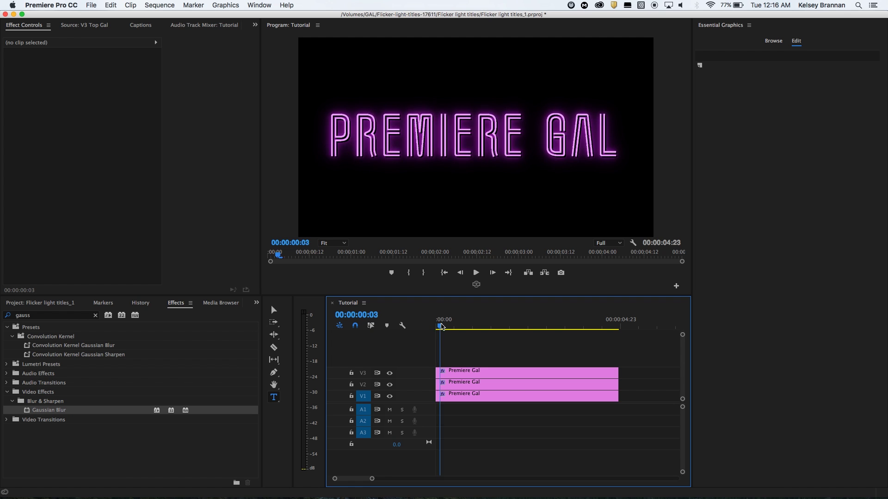
Razor-cut the V2 title clip at frames 7 and 9.
drag(439, 326, 446, 326)
click(448, 385)
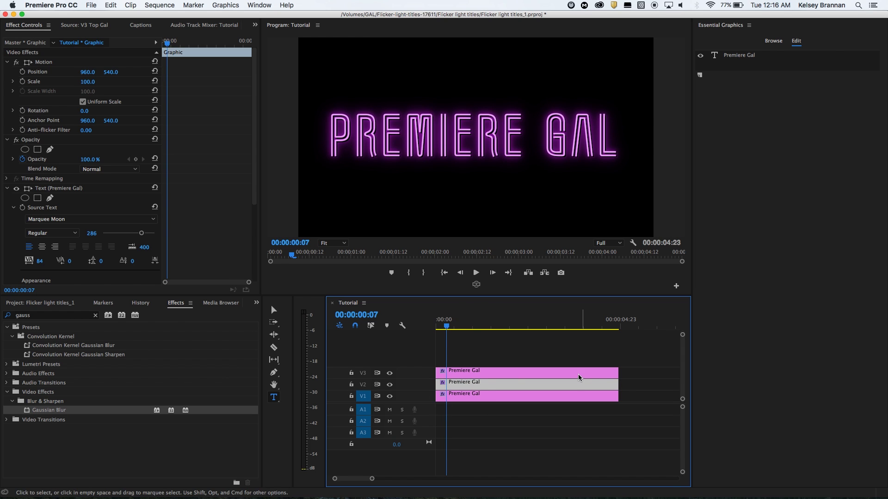
drag(372, 479, 365, 483)
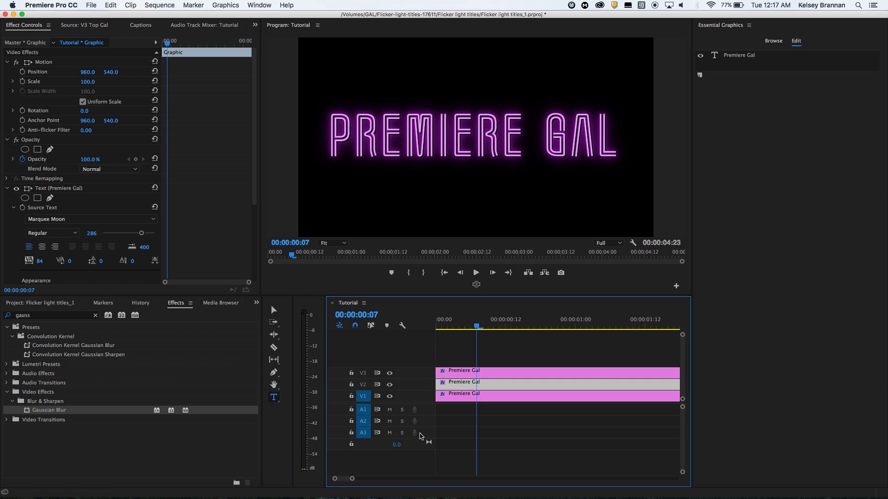
key(c)
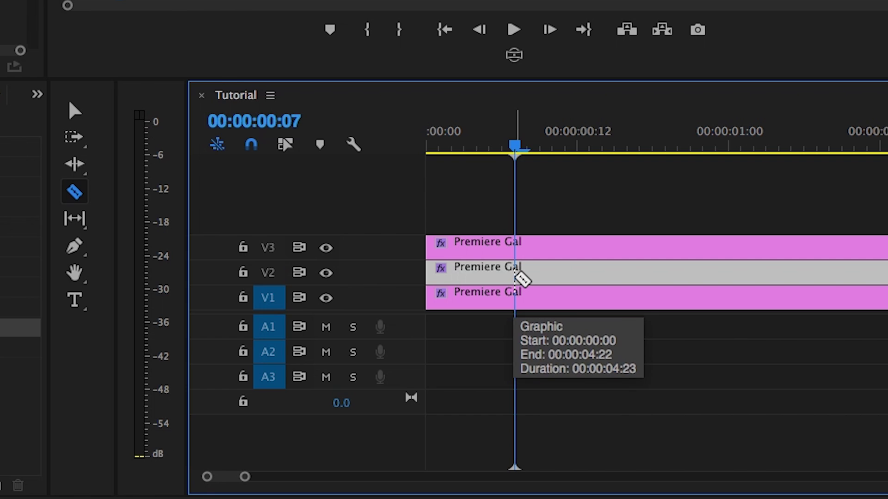
click(517, 275)
drag(517, 147, 541, 145)
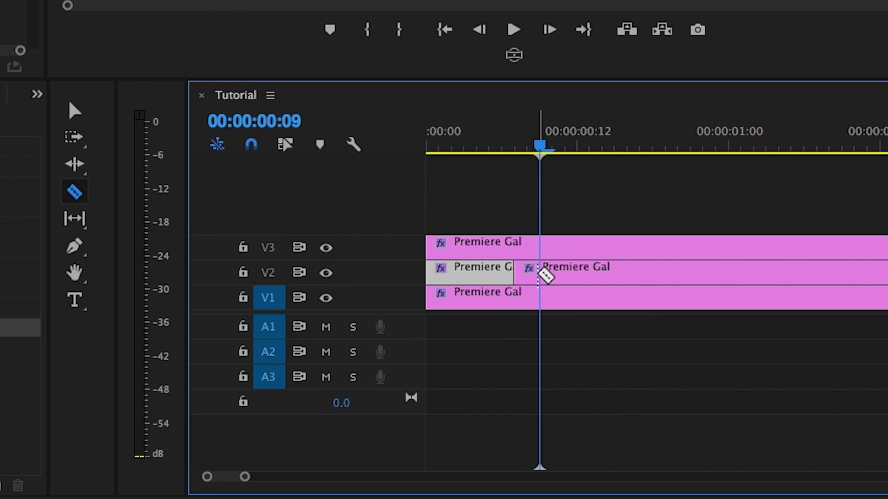
click(540, 273)
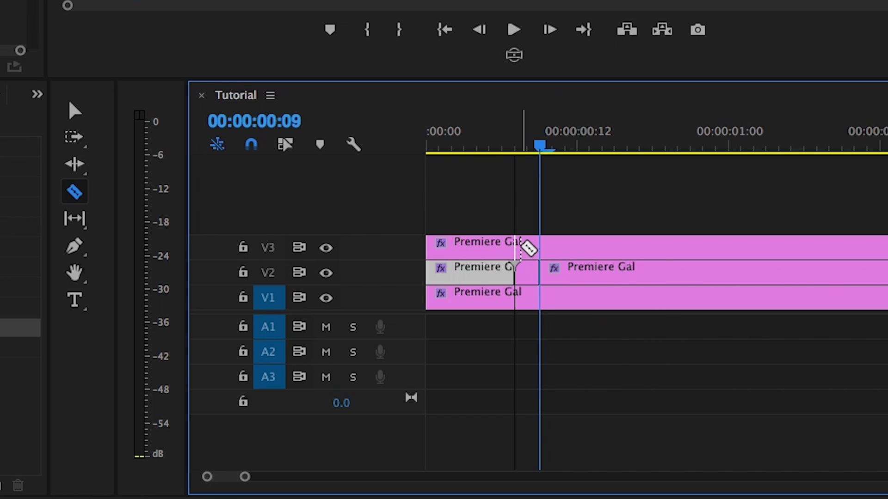
Delete the short V2 piece between the cuts and preview the flicker gap.
key(v)
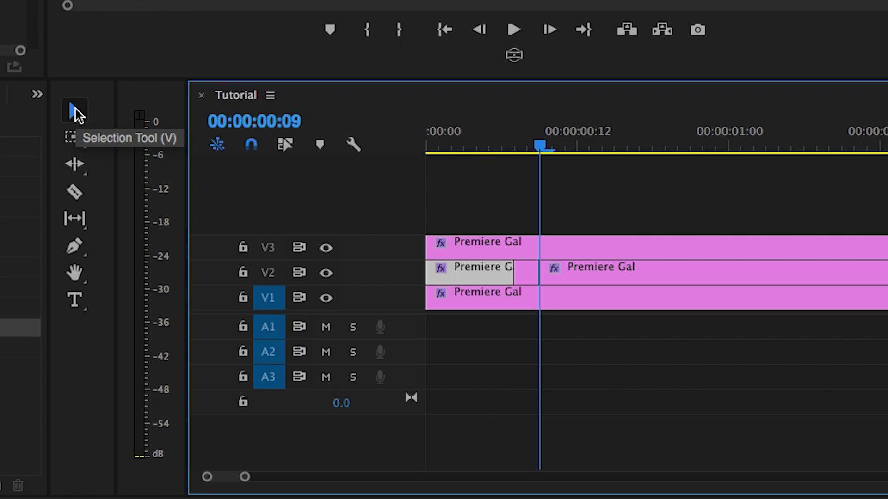
click(528, 279)
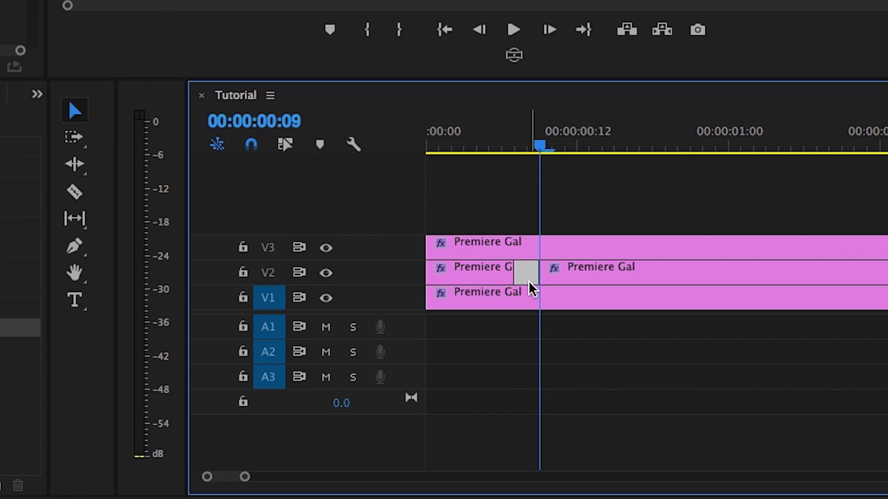
key(Delete)
drag(507, 145, 521, 139)
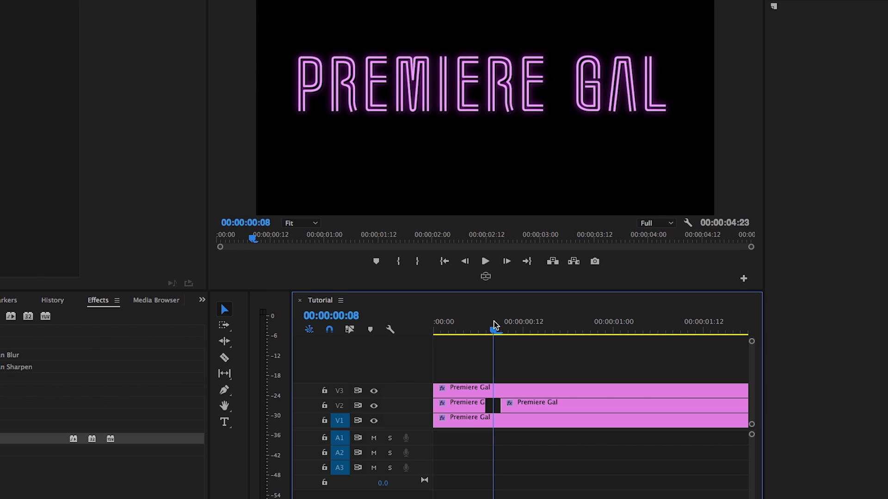
mouse_move(495, 326)
mouse_down()
mouse_move(478, 328)
mouse_move(493, 327)
mouse_up()
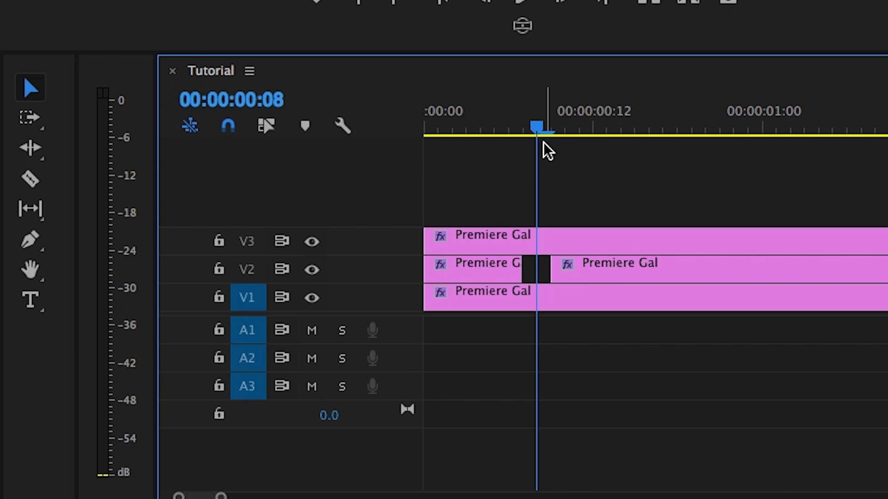
Razor the V3 title at both edges of the V2 gap and set that piece to 50% opacity.
key(c)
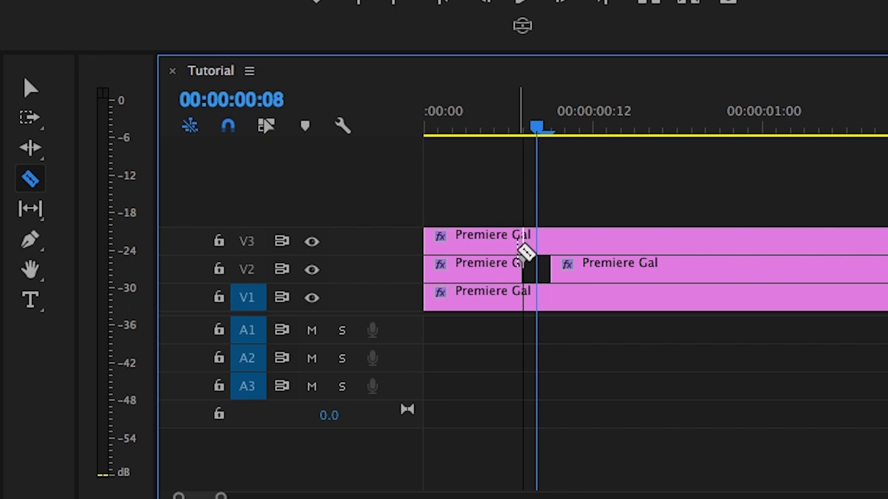
click(487, 391)
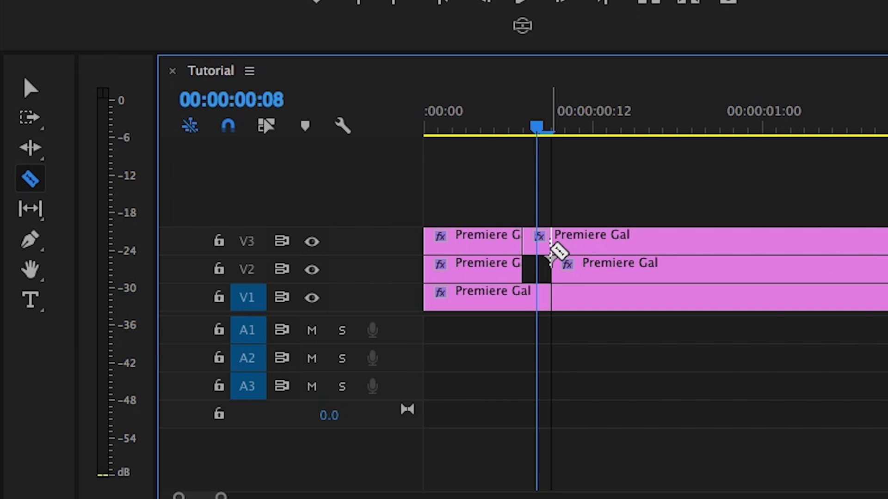
click(550, 245)
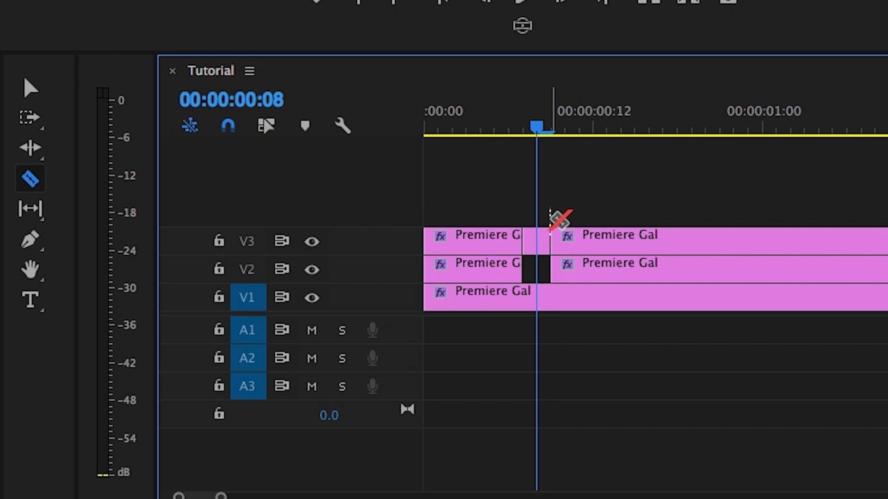
key(v)
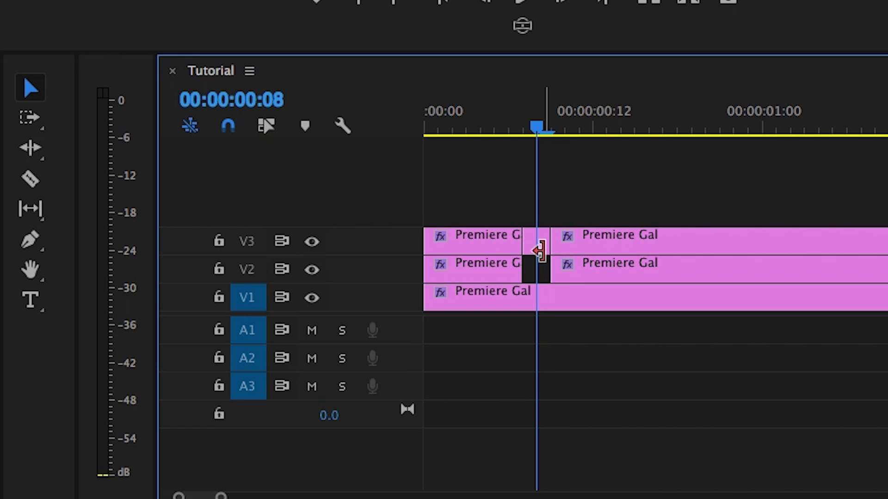
click(536, 248)
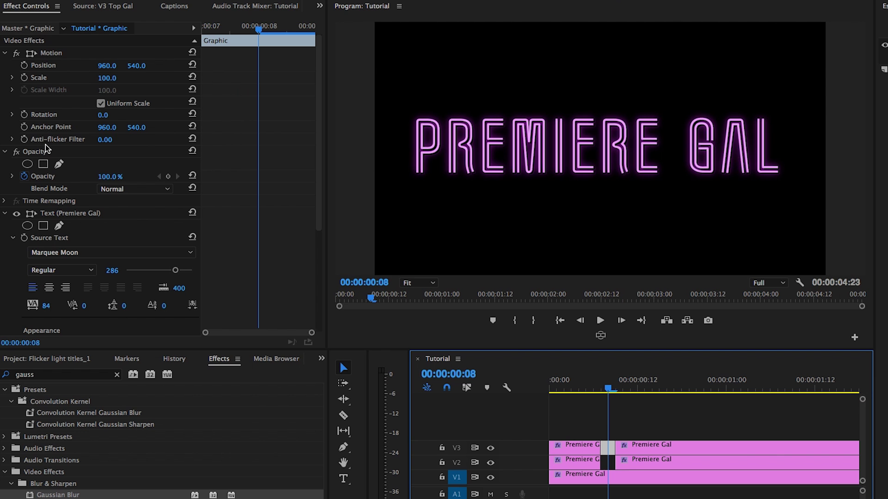
click(111, 176)
text(50)
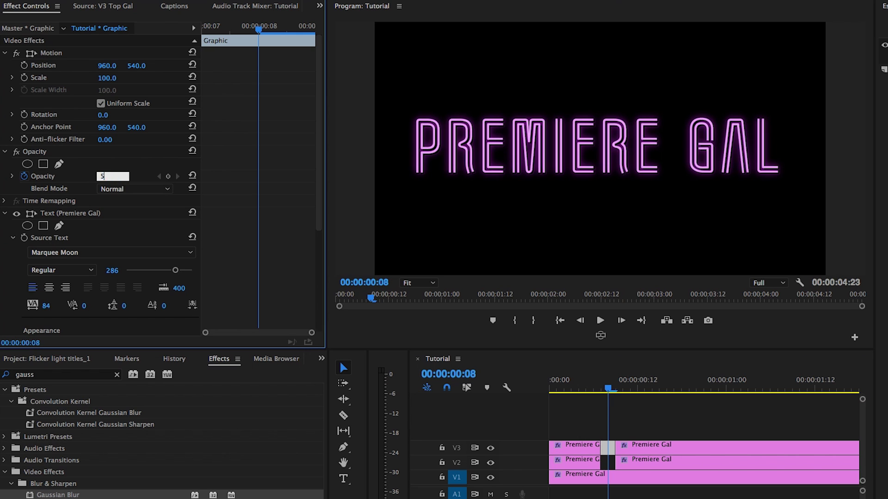
key(Return)
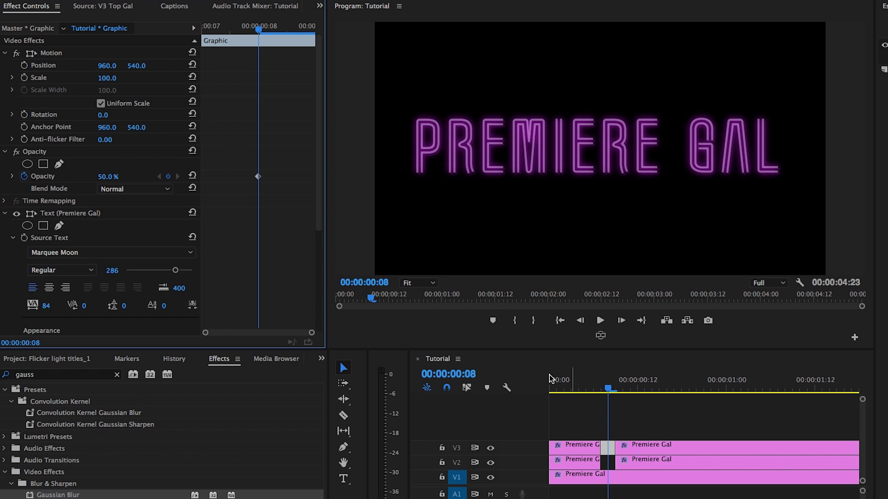
Scrub through the dimmed section around frame 8 and fit the whole sequence in view.
drag(598, 378, 587, 380)
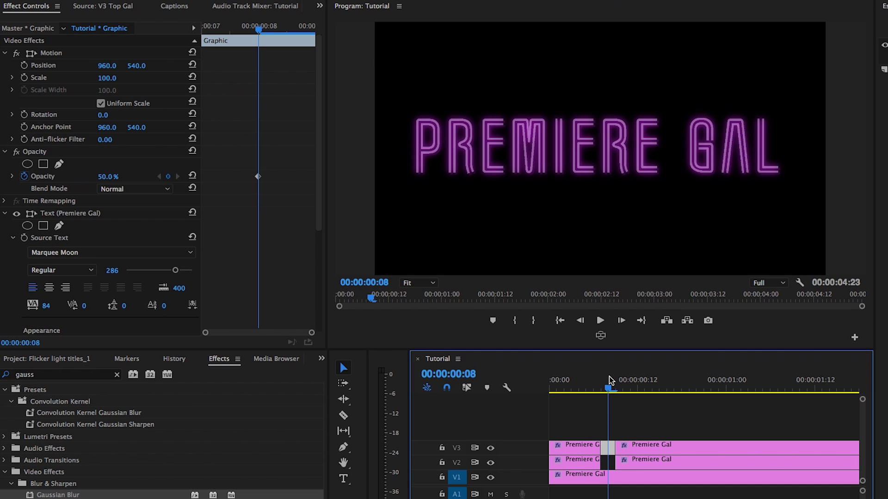
drag(586, 380, 608, 382)
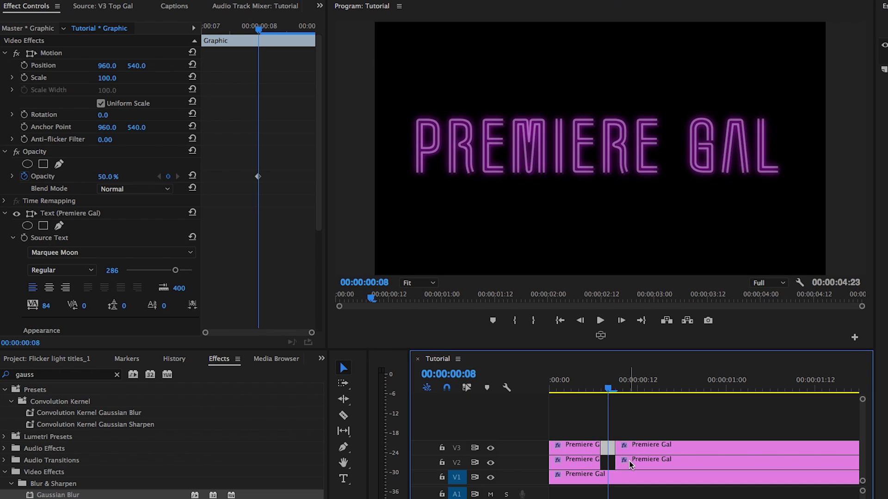
key(Right)
drag(639, 388, 645, 388)
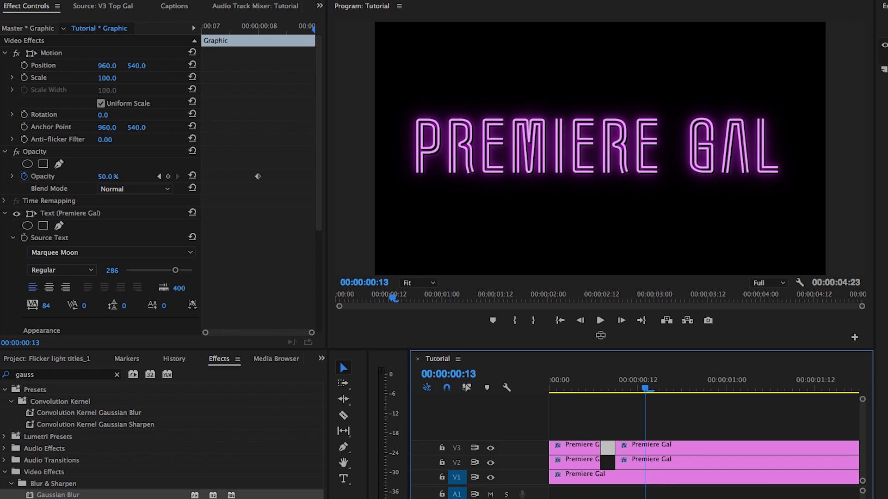
key(backslash)
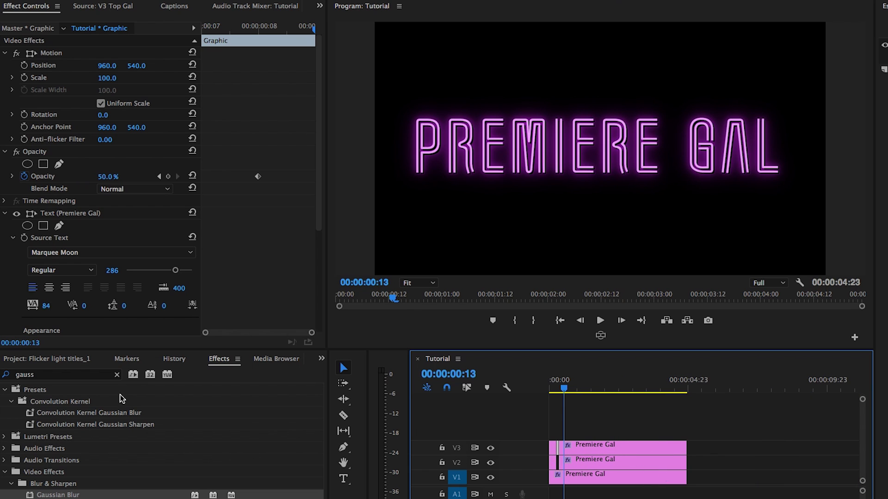
Open the Neon Title sequence from the Titles bin in the Project panel.
click(40, 360)
click(27, 437)
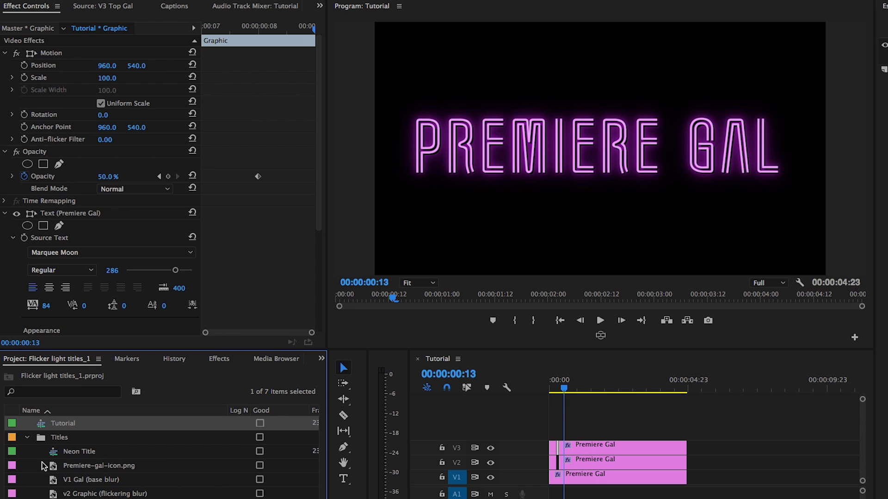
click(55, 465)
double_click(55, 454)
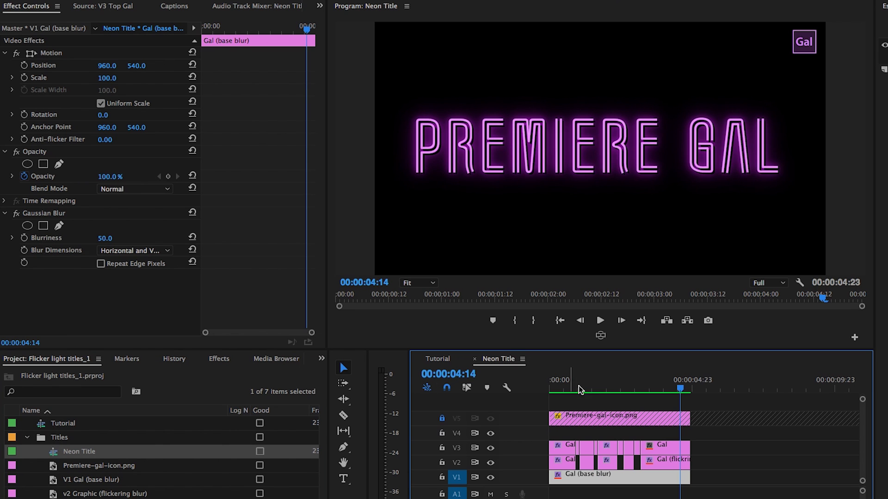
Rewind Neon Title and play the flickering neon title from the start.
drag(677, 390, 555, 394)
key(space)
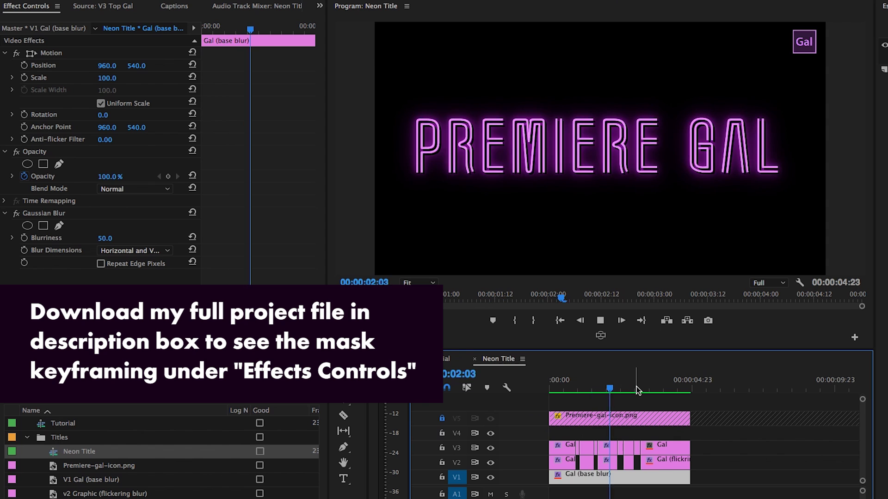
key(space)
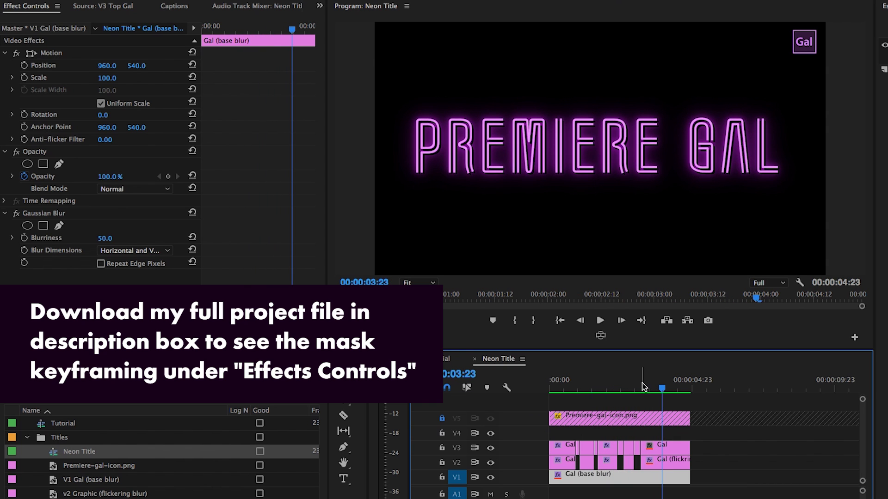
drag(580, 388, 549, 388)
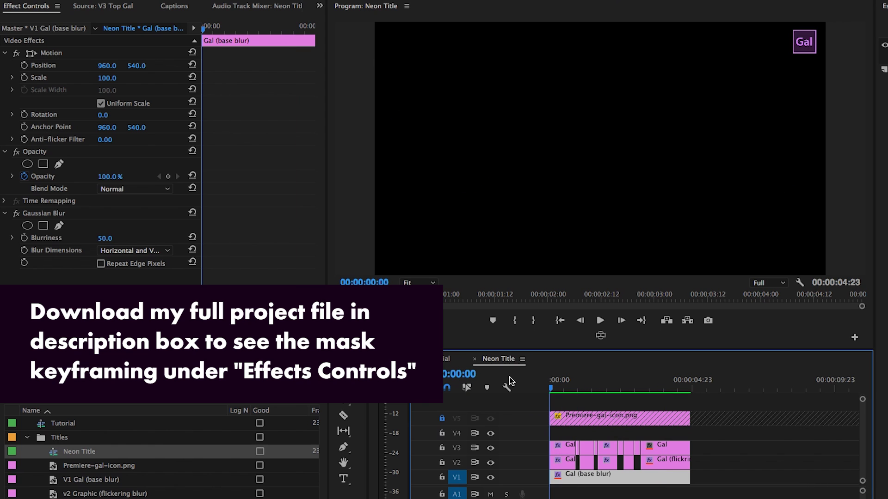
key(space)
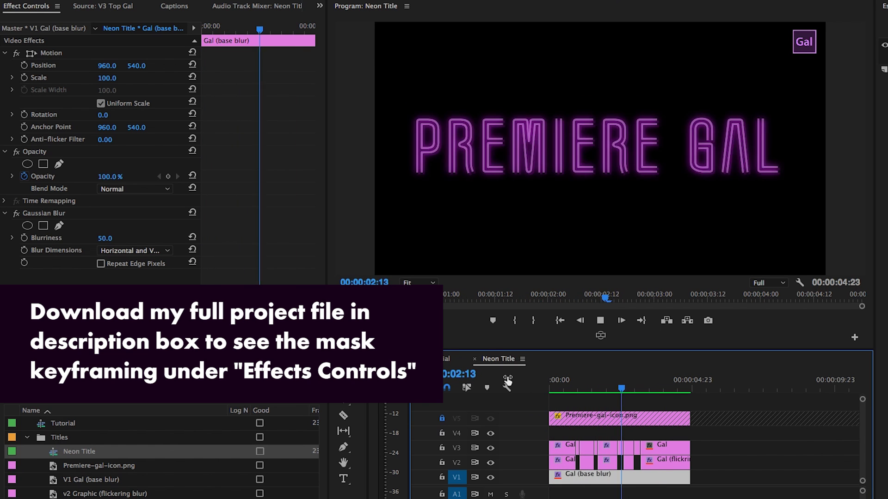
key(space)
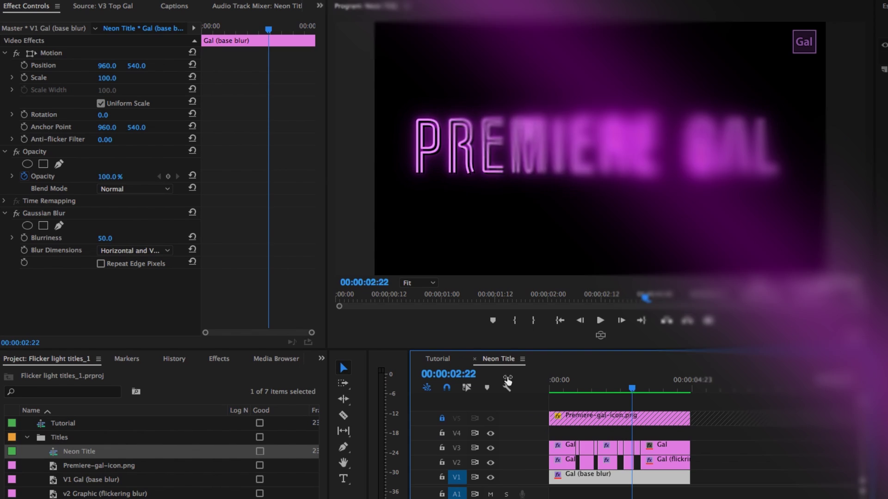
Jump to the start of the Tutorial sequence and select the base V1 Premiere Gal clip.
key(Home)
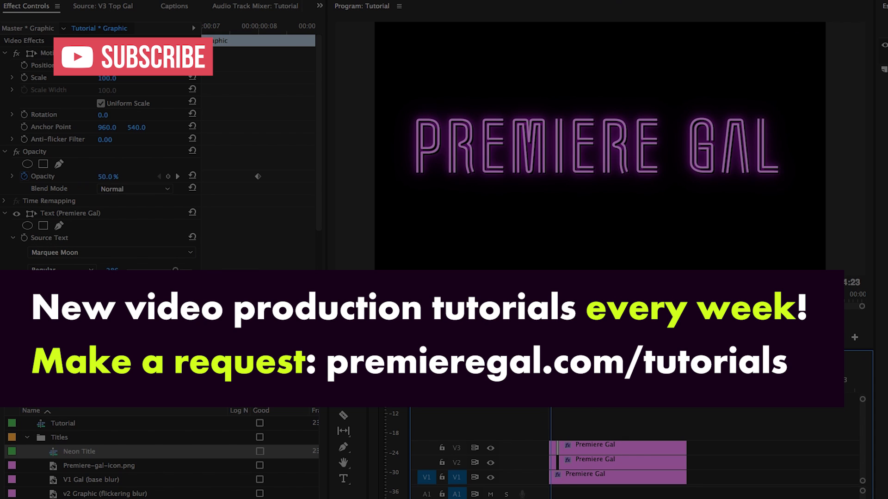
click(561, 483)
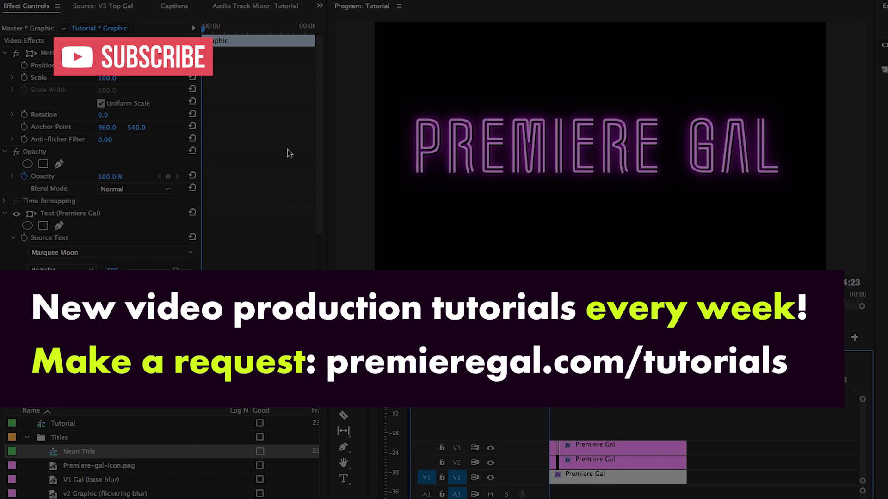